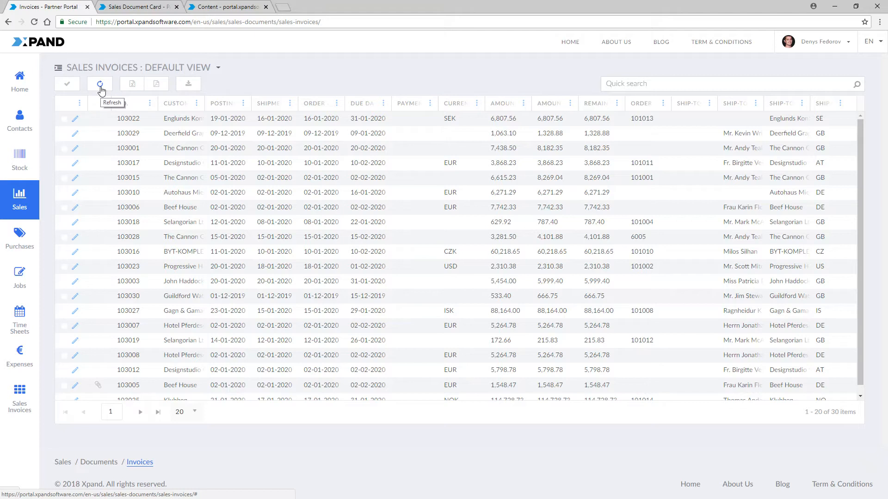
# Look through the column and filter options offered for the customer name column of the sales invoices grid.
pyautogui.click(67, 88)
pyautogui.click(68, 89)
pyautogui.click(196, 103)
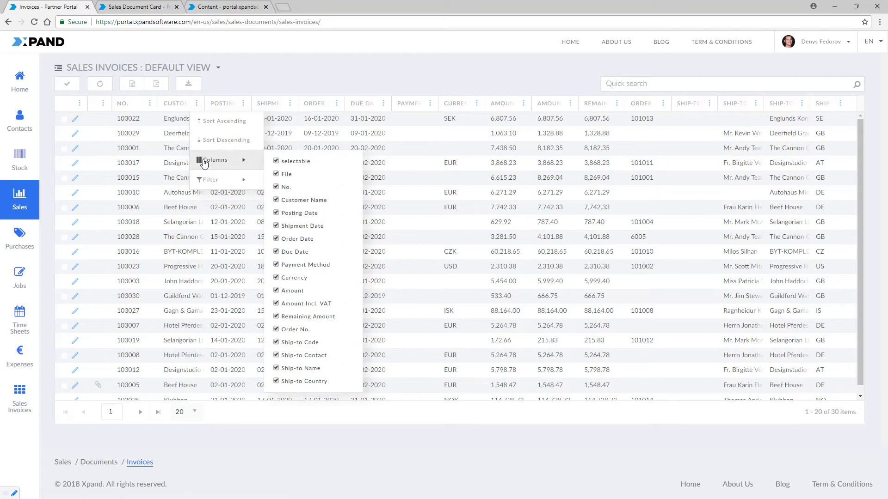
pyautogui.moveTo(207, 180)
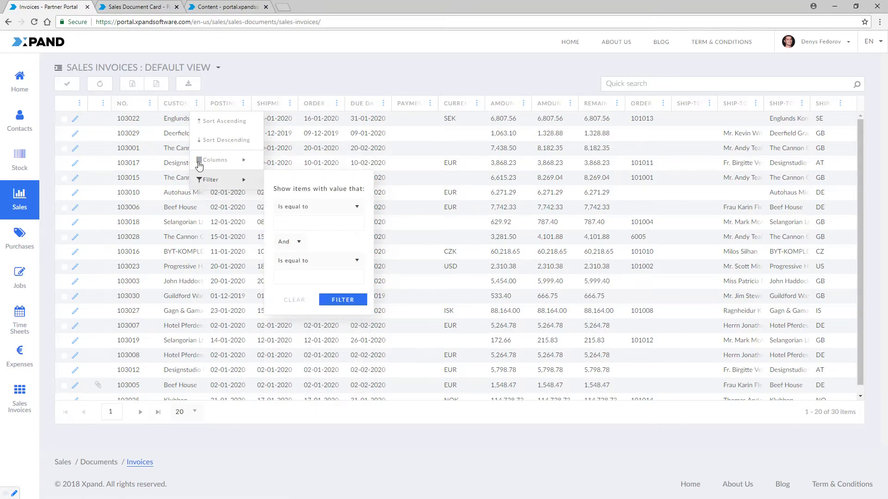
# Inspect the document type and customer fields on the Deerfield Graphics Company invoice card and return to the sales invoices list.
pyautogui.click(68, 135)
pyautogui.click(75, 135)
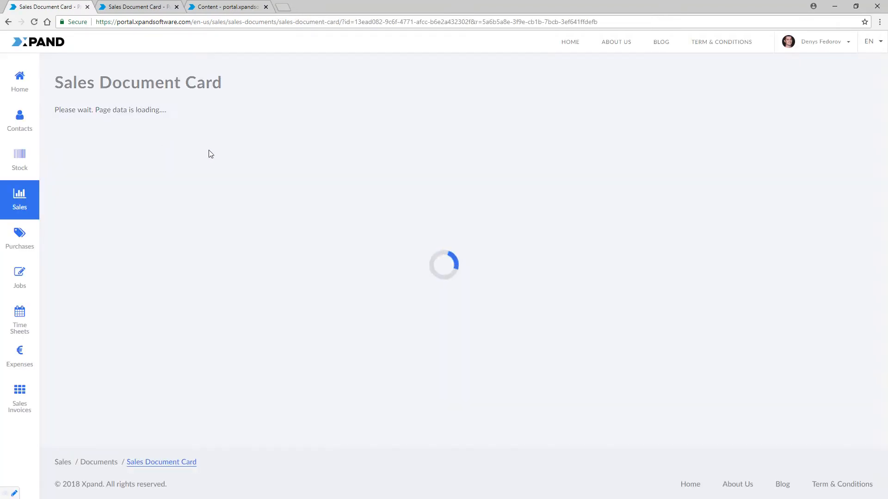
pyautogui.click(220, 142)
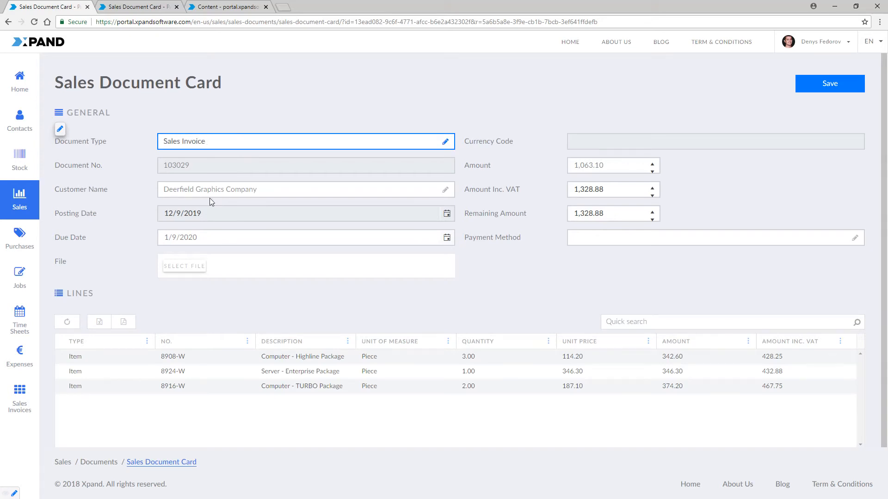
pyautogui.click(210, 191)
pyautogui.click(203, 142)
pyautogui.moveTo(32, 195)
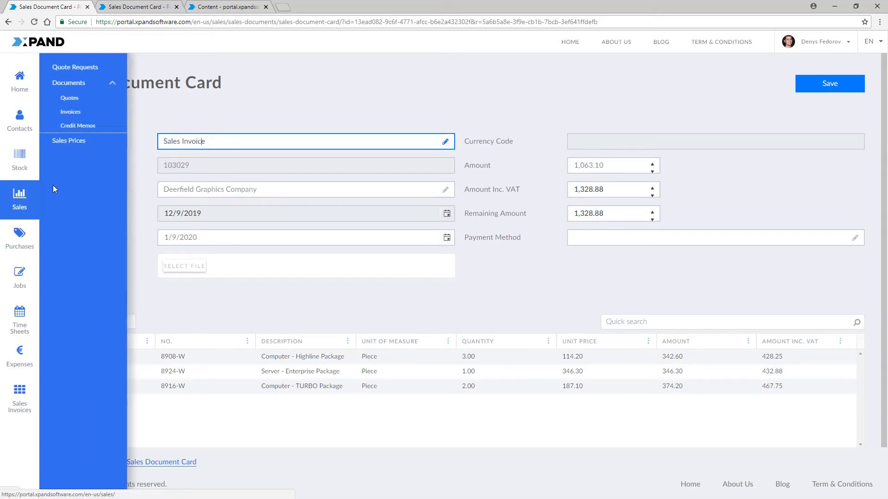
pyautogui.click(70, 112)
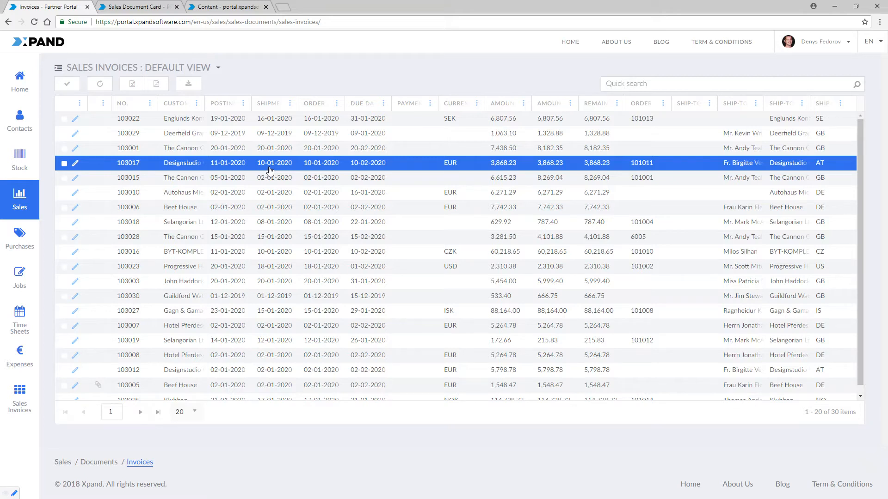
# Switch to the Umbraco back office and expand the general grid settings of the Sales Invoices page.
pyautogui.click(226, 5)
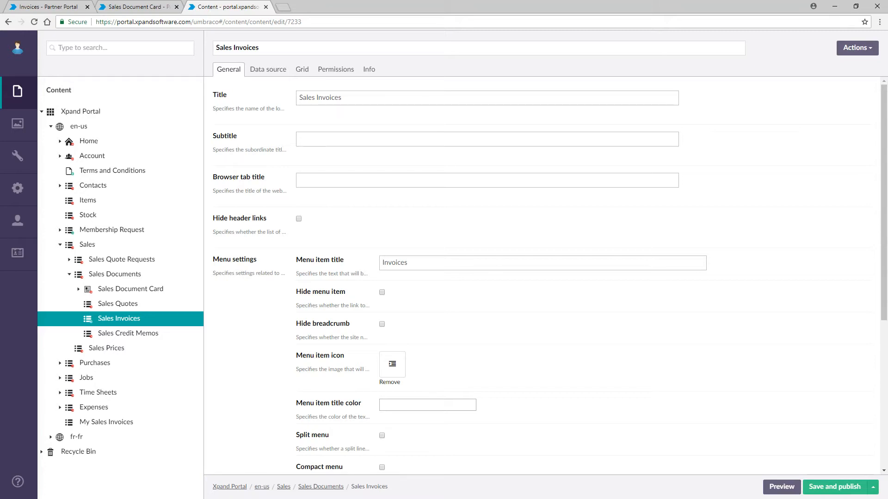
pyautogui.click(301, 69)
pyautogui.scroll(-5, 407, 139)
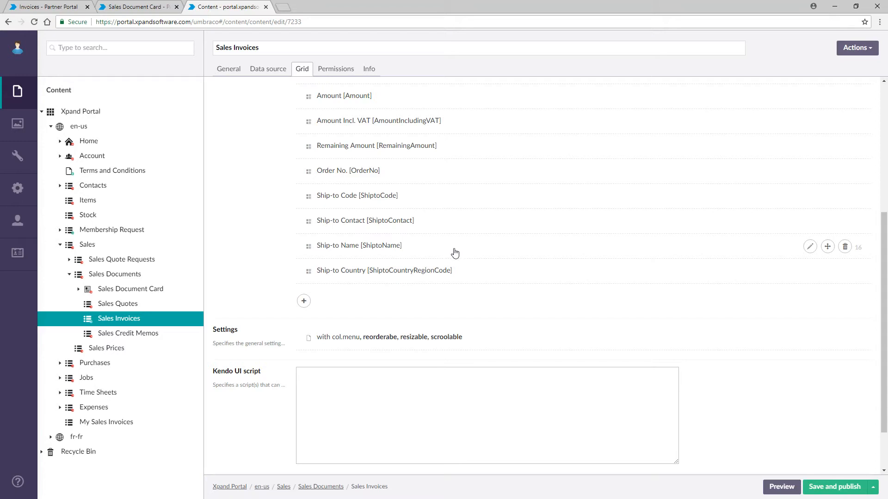
pyautogui.click(347, 344)
# Examine the grid's reordering, resizing, sorting, paging, hiding and grouping options, plus its list of fields.
pyautogui.scroll(-4, 490, 291)
pyautogui.scroll(-1, 448, 260)
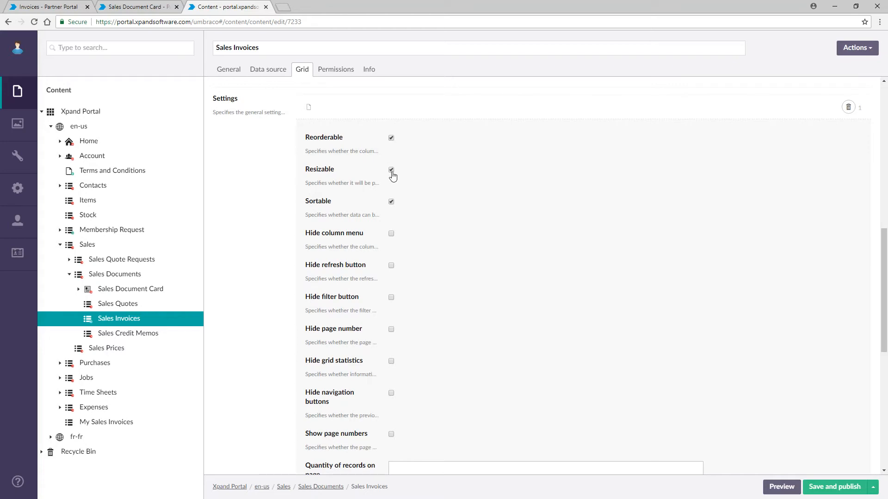
pyautogui.click(391, 170)
pyautogui.scroll(-3, 413, 213)
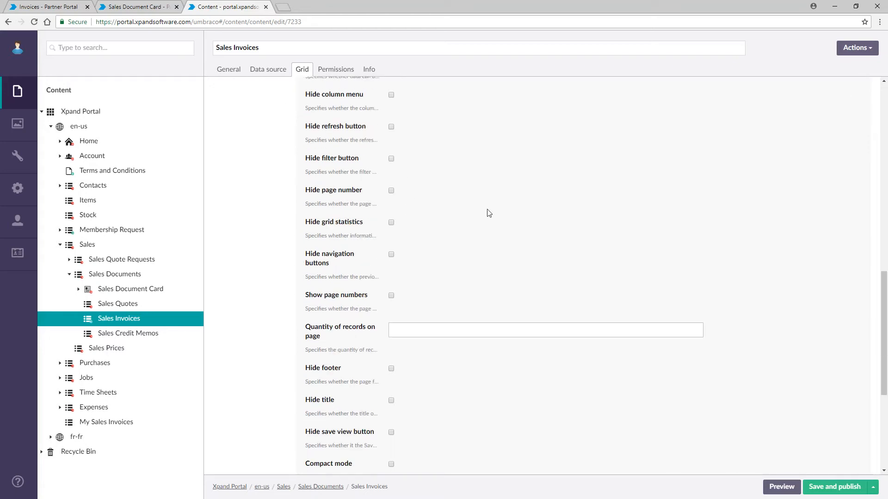
pyautogui.scroll(-3, 457, 228)
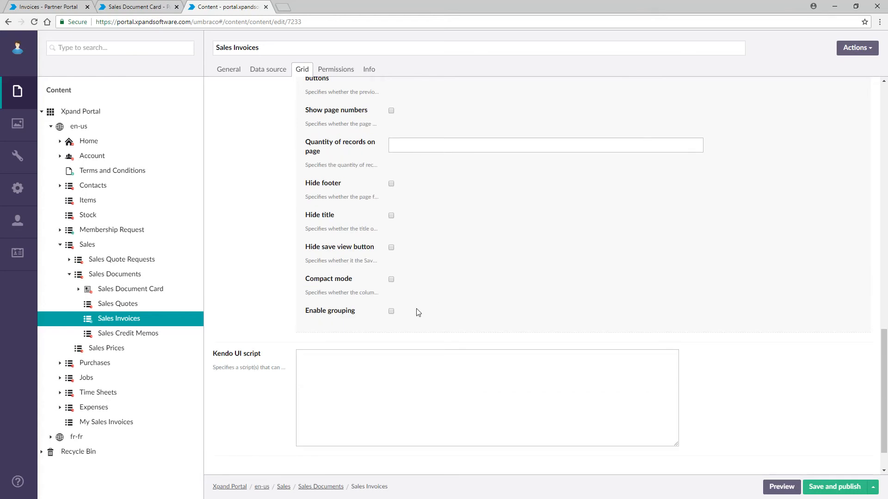
pyautogui.scroll(5, 418, 313)
pyautogui.scroll(12, 417, 313)
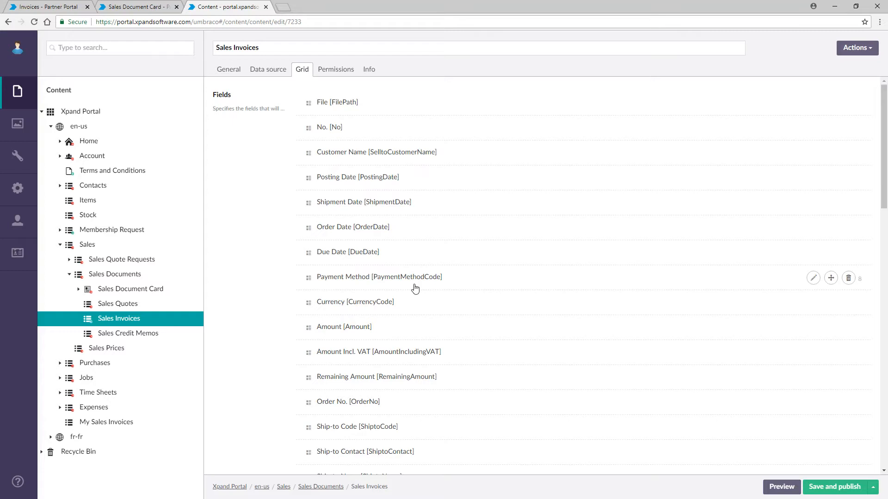
# Examine the Sales Invoices page's member group permissions, including its visible fields and the grid actions allowed.
pyautogui.click(331, 72)
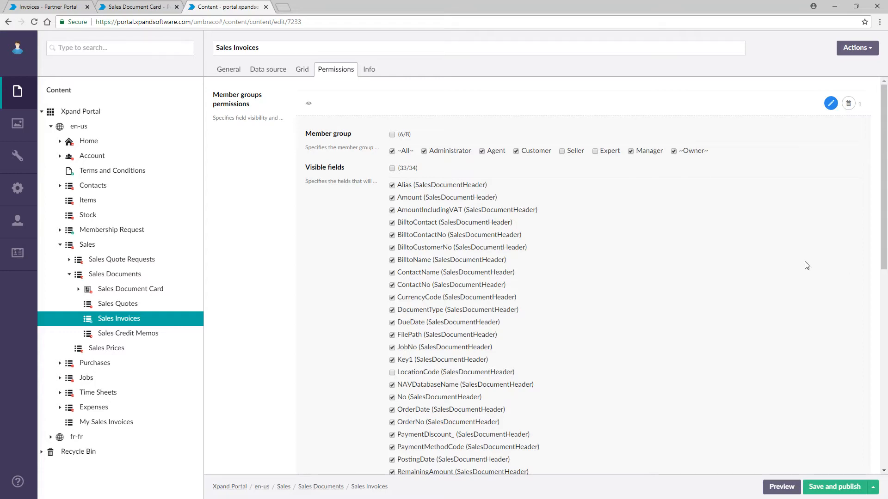
pyautogui.scroll(-1, 610, 251)
pyautogui.scroll(-2, 610, 251)
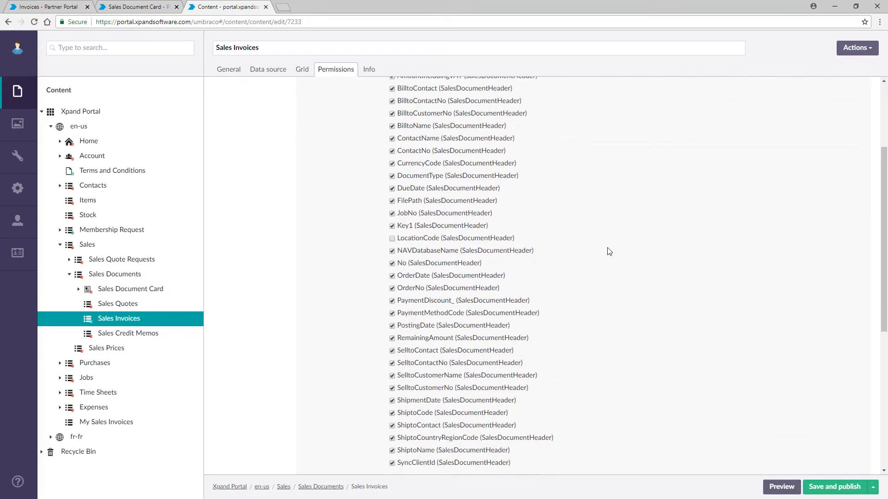
pyautogui.scroll(1, 619, 254)
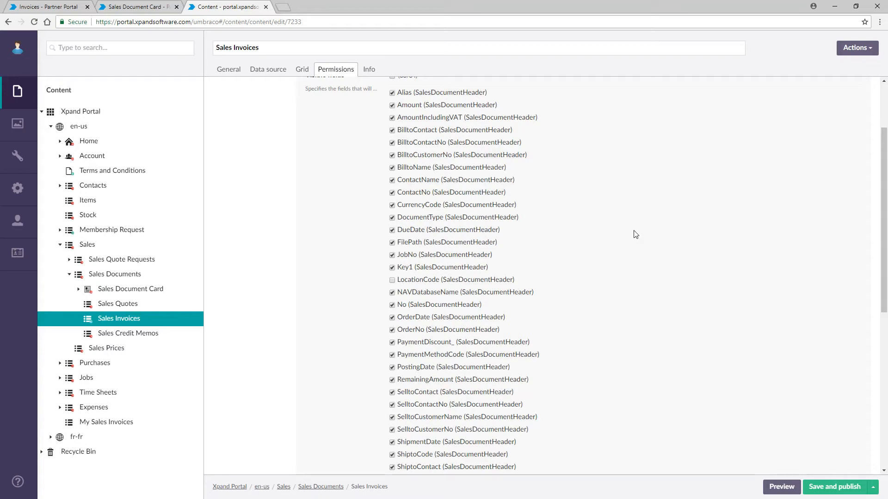
pyautogui.scroll(2, 585, 233)
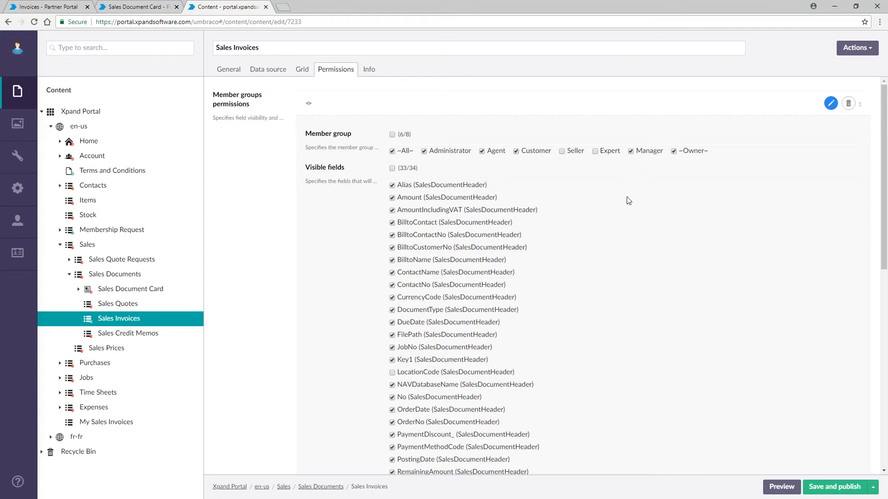
pyautogui.scroll(-4, 598, 239)
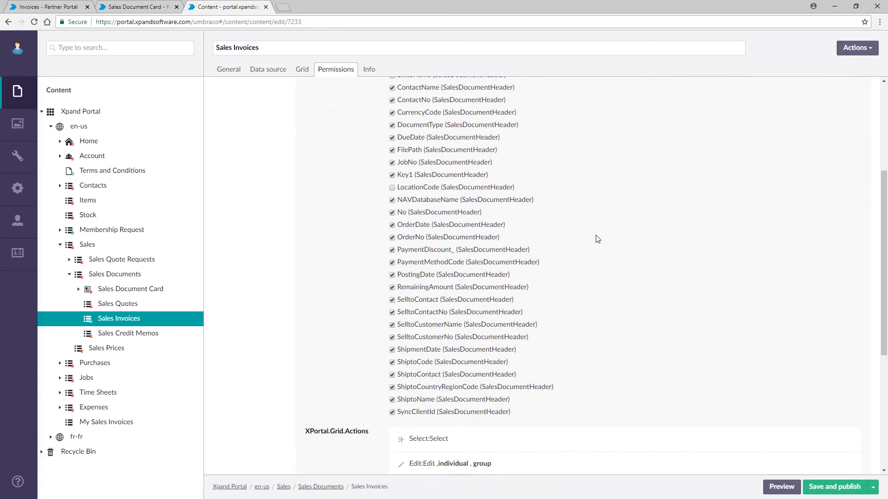
pyautogui.scroll(-3, 598, 239)
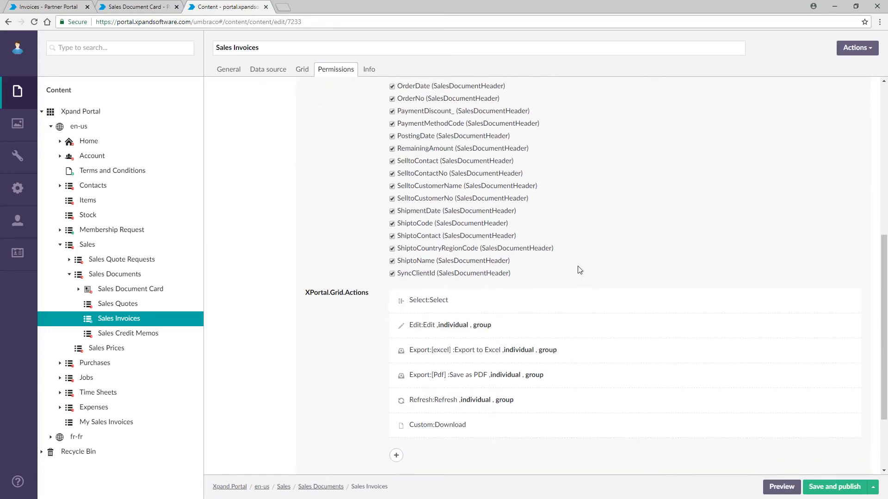
pyautogui.scroll(-2, 569, 269)
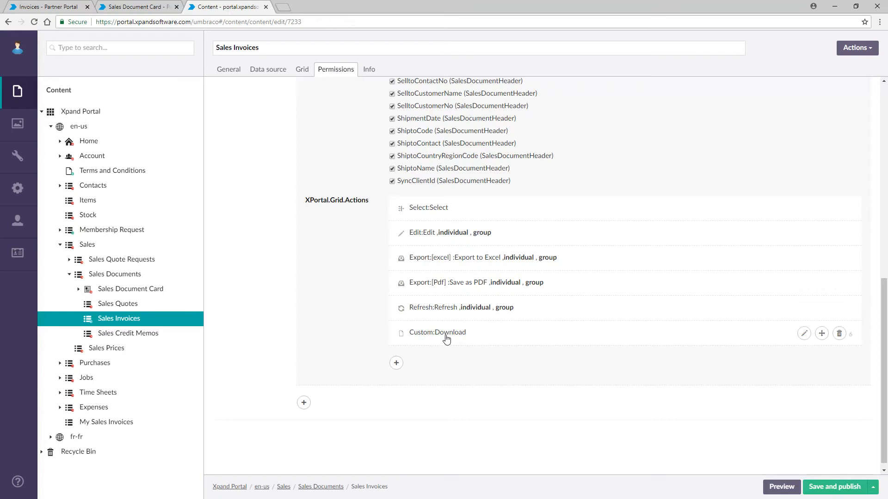
pyautogui.scroll(9, 603, 168)
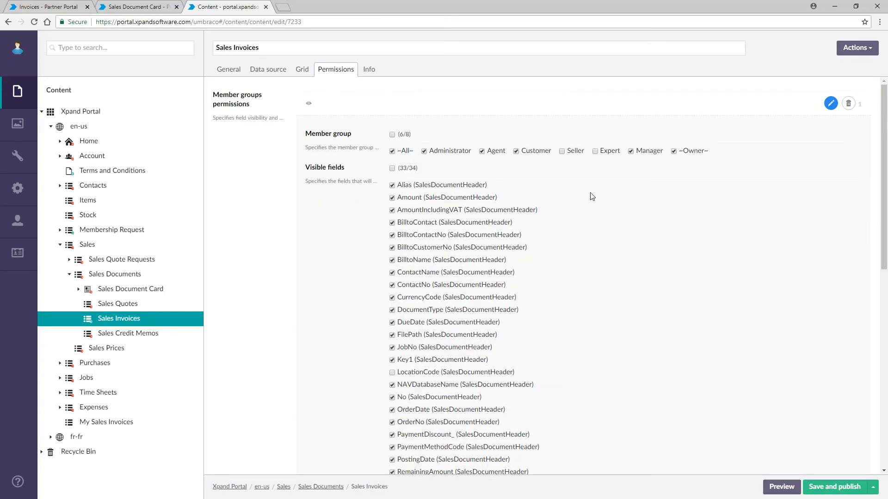
# Delete the Save as PDF export action from the permission entry's grid actions.
pyautogui.scroll(-6, 601, 217)
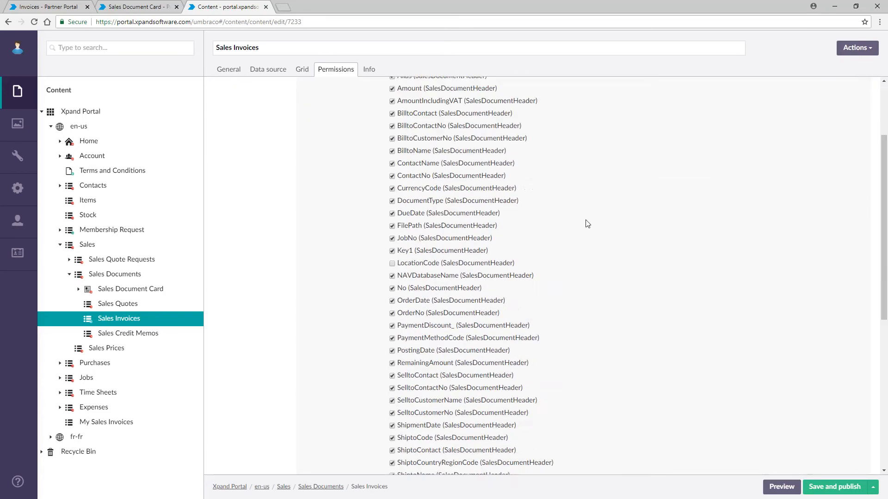
pyautogui.scroll(-3, 580, 303)
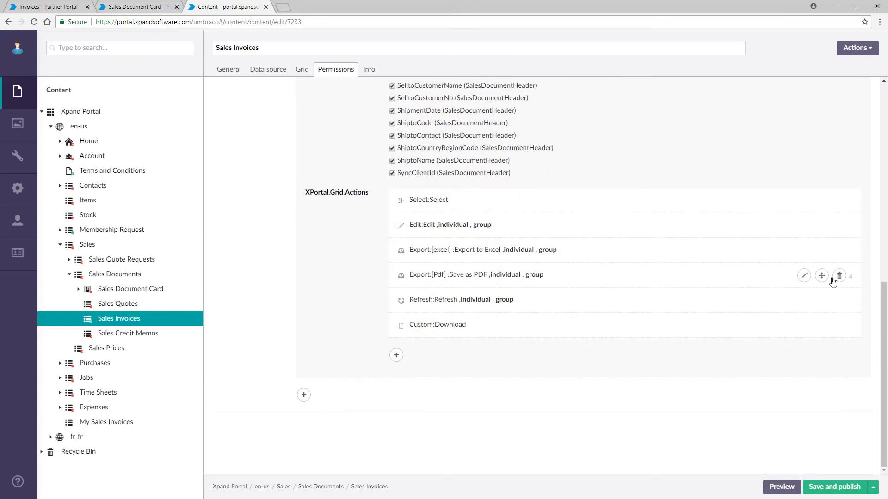
pyautogui.click(839, 275)
pyautogui.click(489, 74)
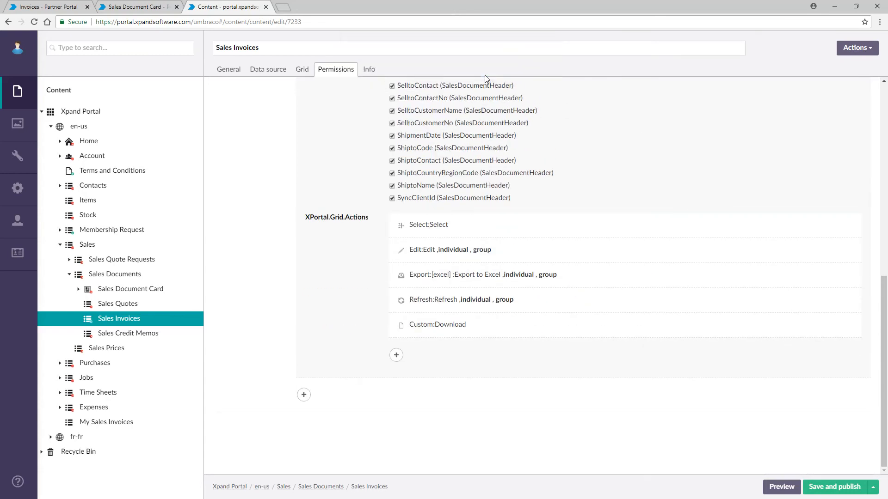
# Add a print grid action titled Print, enable it as both individual and group, and publish the page.
pyautogui.click(396, 355)
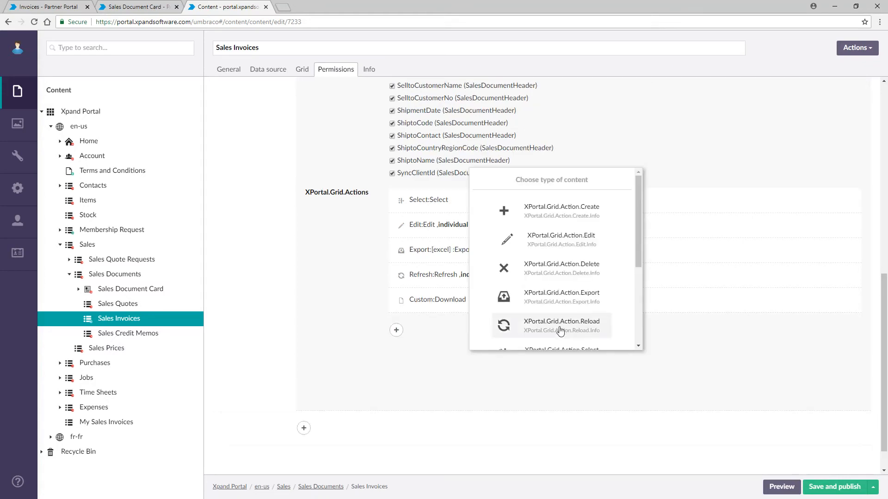
pyautogui.scroll(-3, 575, 277)
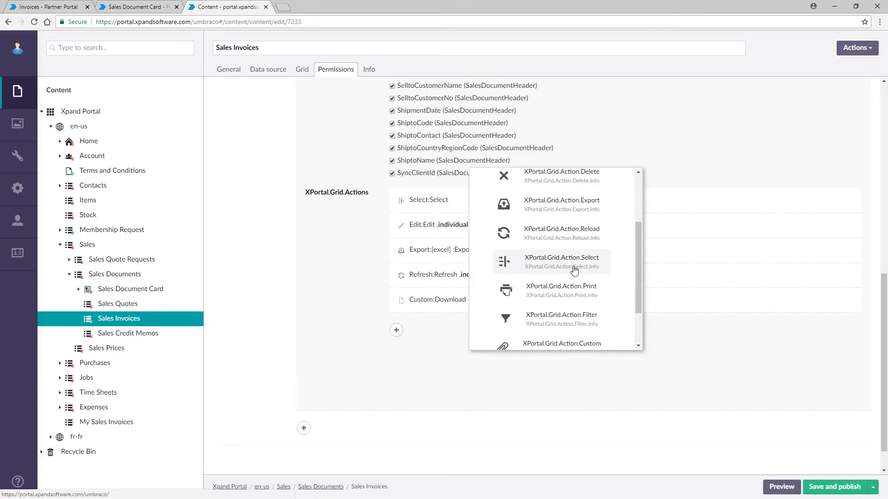
pyautogui.click(573, 291)
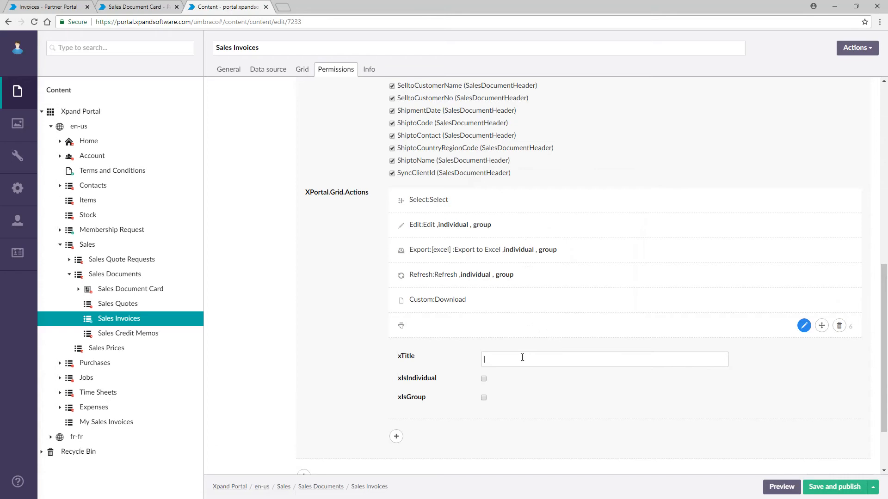
pyautogui.write('Print')
pyautogui.click(483, 378)
pyautogui.click(483, 397)
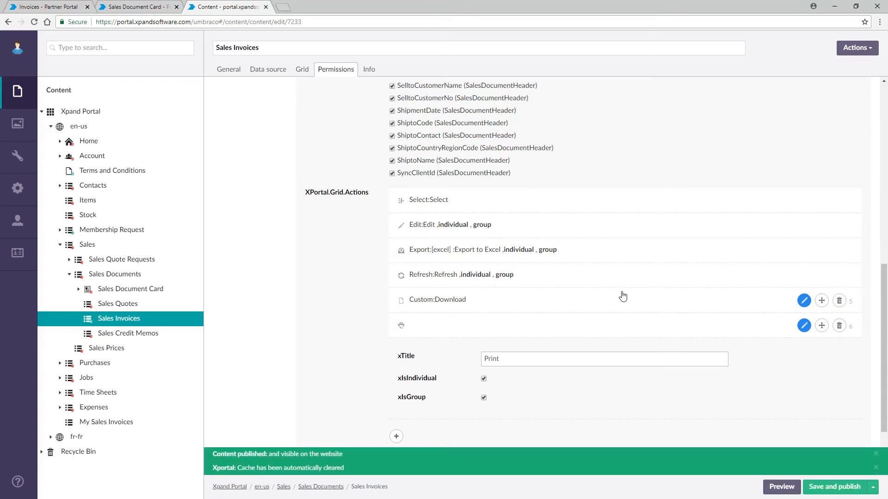
# Add a second member group permission entry for the Seller and Expert groups.
pyautogui.scroll(4, 621, 254)
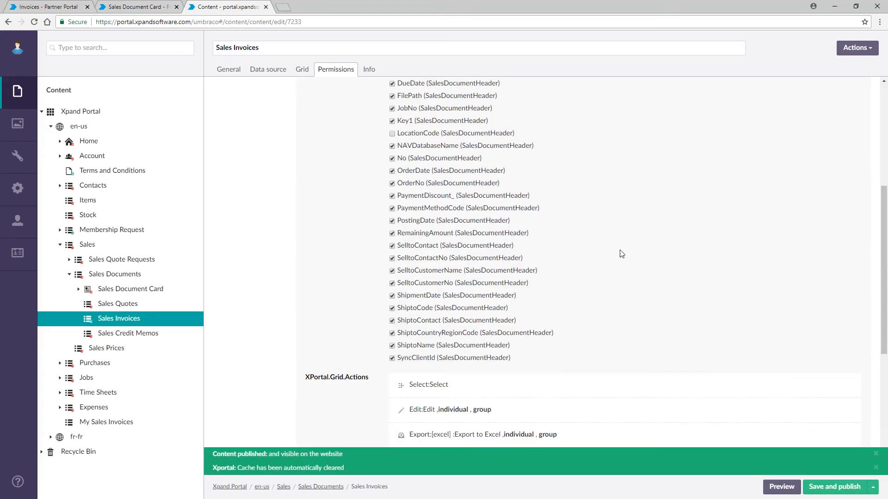
pyautogui.scroll(2, 578, 243)
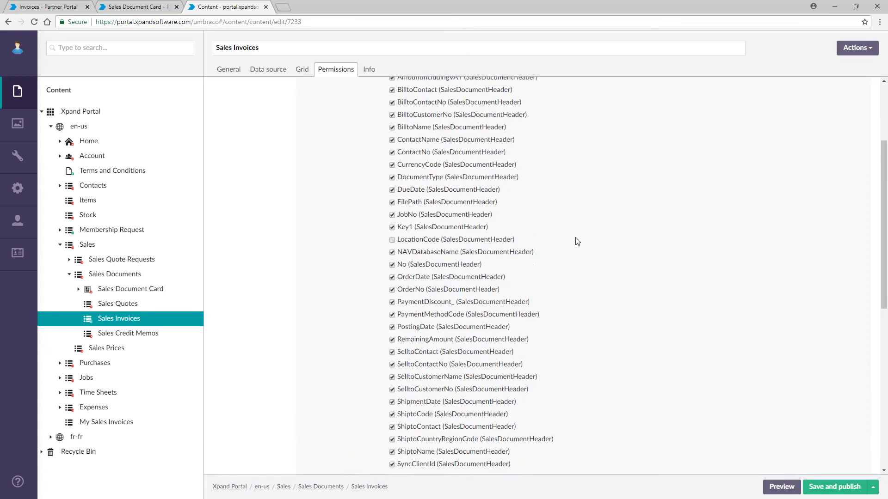
pyautogui.scroll(3, 577, 242)
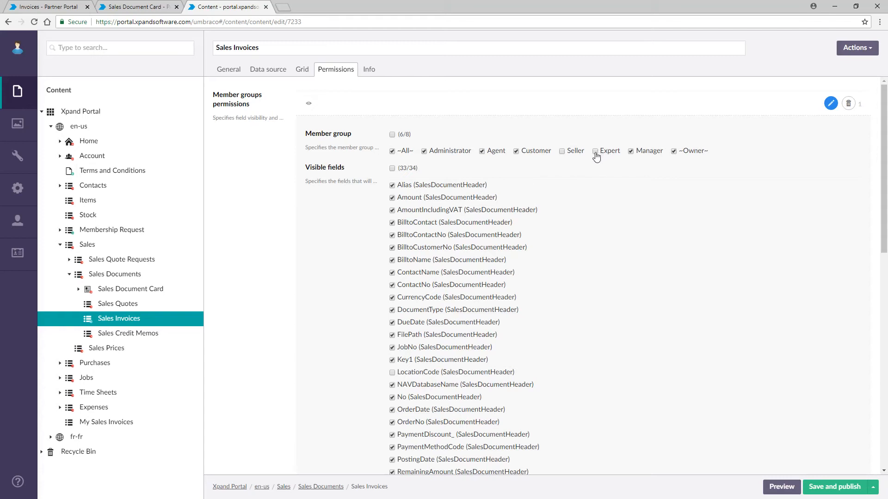
pyautogui.scroll(-1, 570, 229)
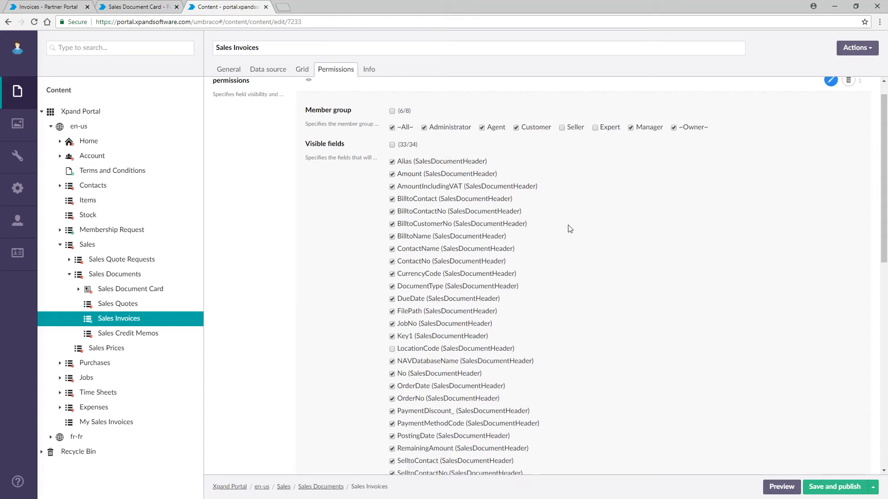
pyautogui.scroll(-5, 569, 228)
pyautogui.scroll(6, 575, 203)
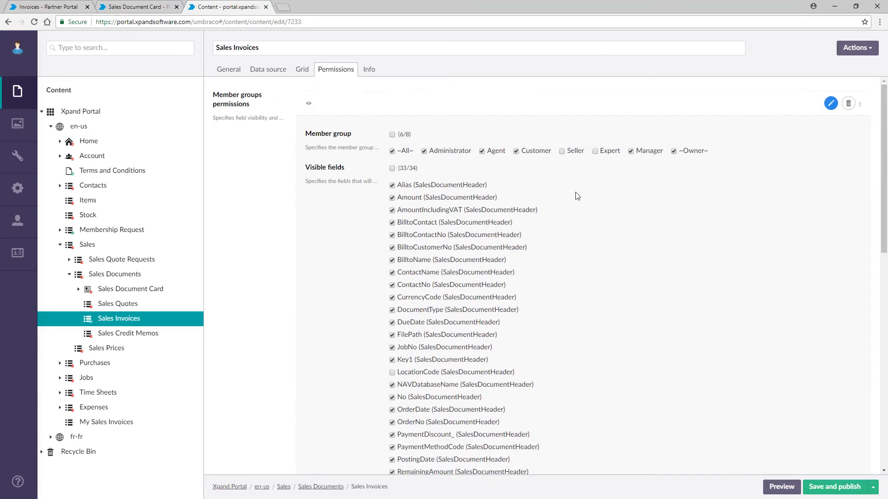
pyautogui.click(399, 110)
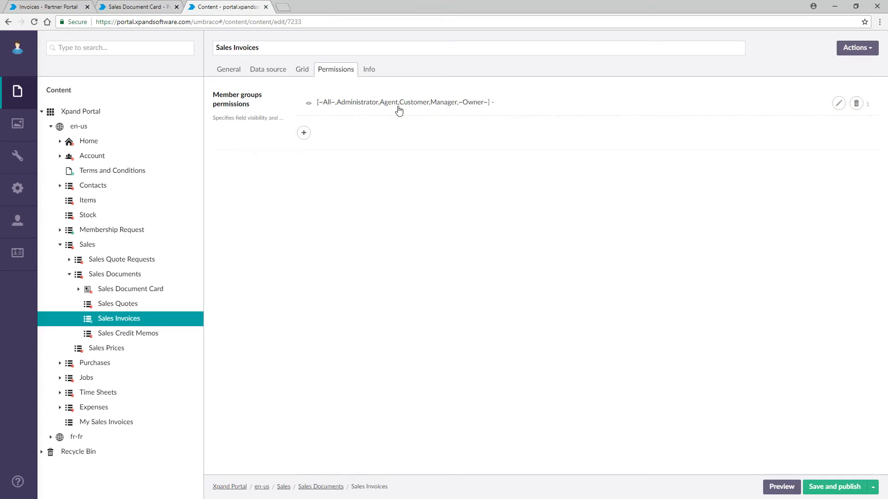
pyautogui.click(304, 133)
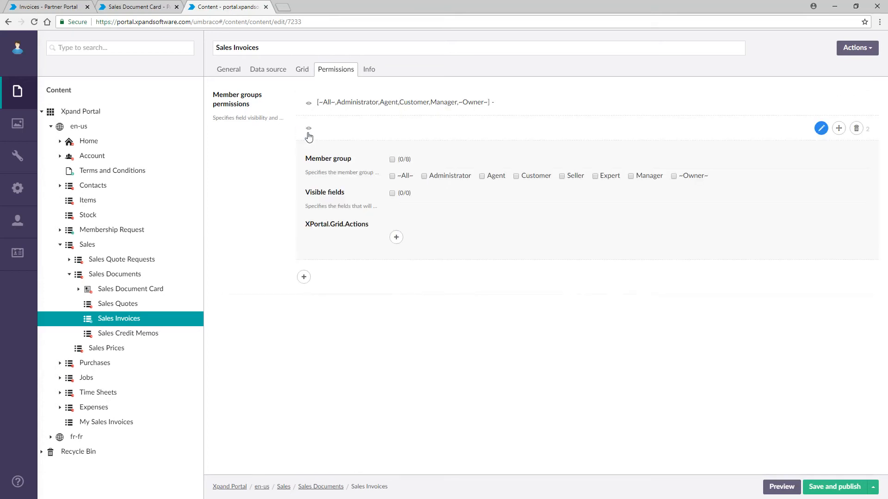
pyautogui.click(561, 177)
pyautogui.click(597, 176)
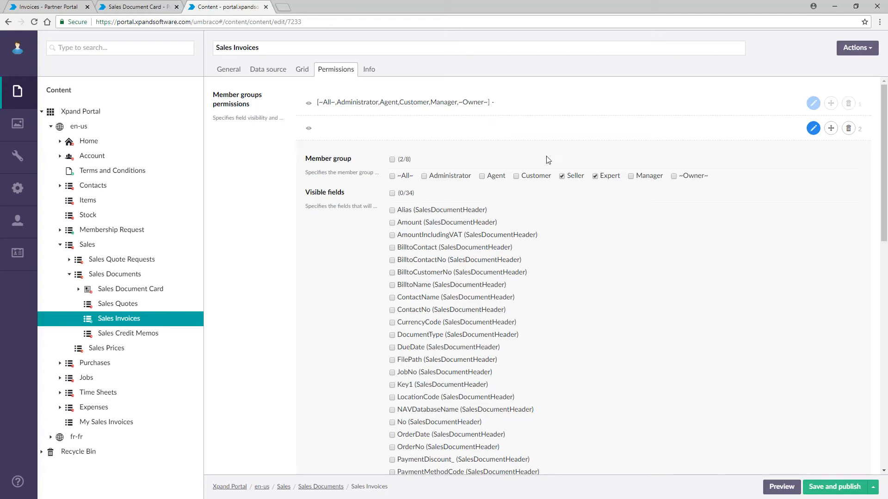
# Make the BilltoContact, BilltoCustomerNo, ContactNo and CurrencyCode fields visible for the Seller and Expert permission entry.
pyautogui.scroll(-1, 579, 309)
pyautogui.scroll(-2, 584, 300)
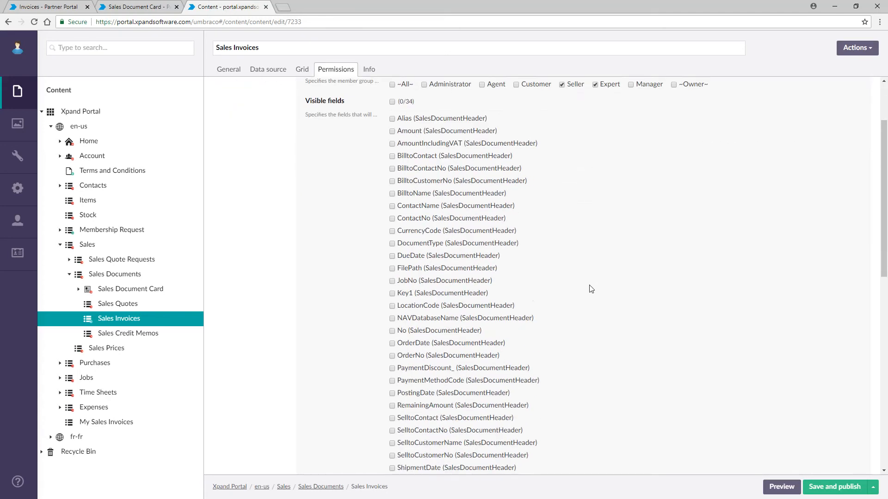
pyautogui.scroll(3, 589, 290)
pyautogui.scroll(-1, 535, 232)
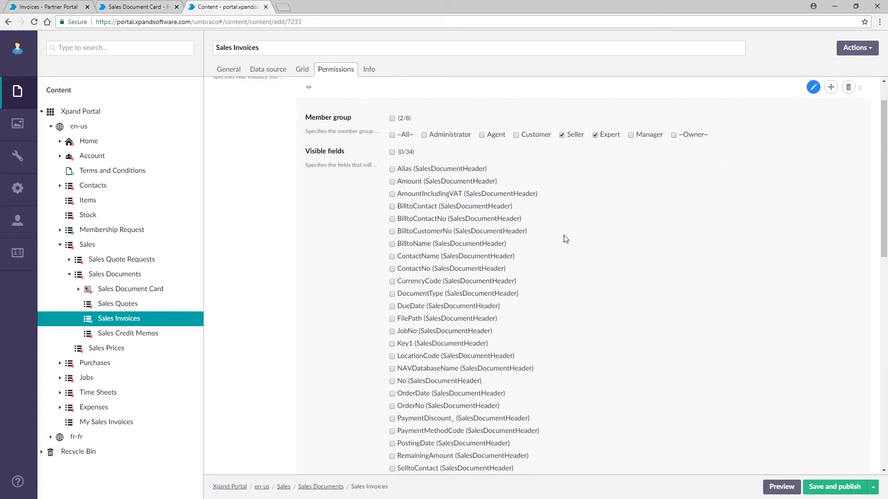
pyautogui.click(393, 201)
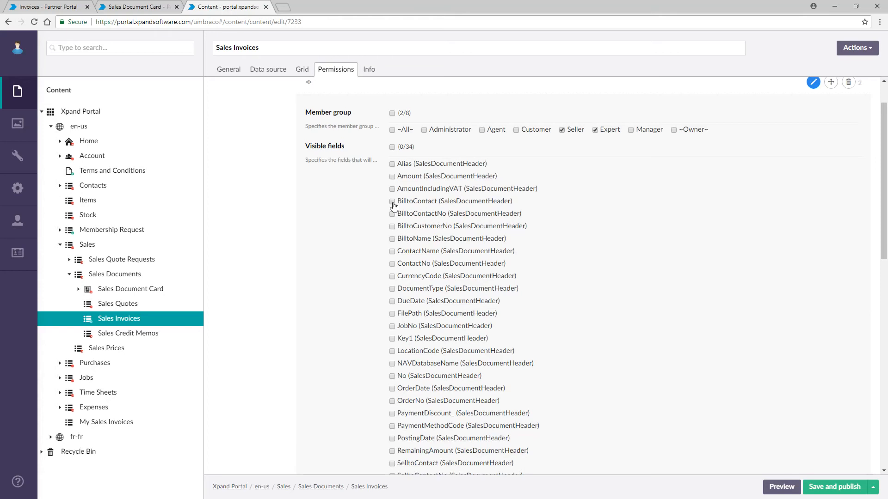
pyautogui.click(392, 226)
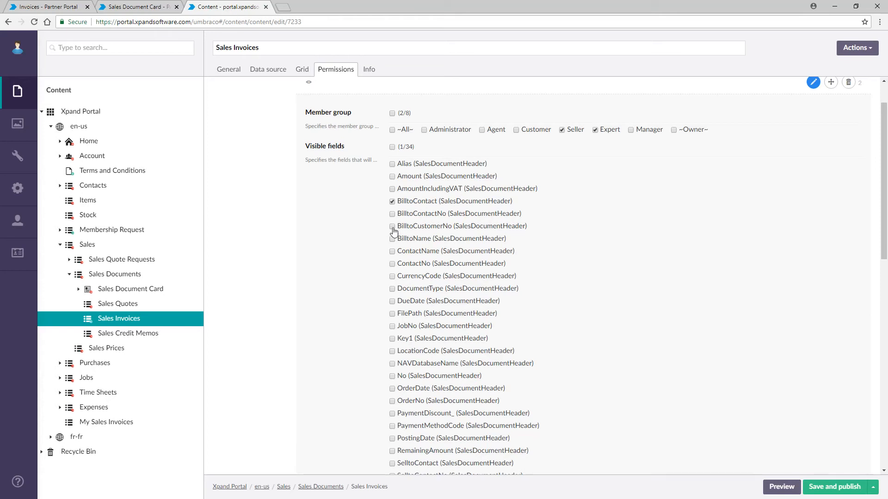
pyautogui.click(392, 264)
pyautogui.click(393, 276)
# Remove the Export to Excel and Delete grid actions from the Seller and Expert permission entry, and publish the page.
pyautogui.scroll(-10, 547, 332)
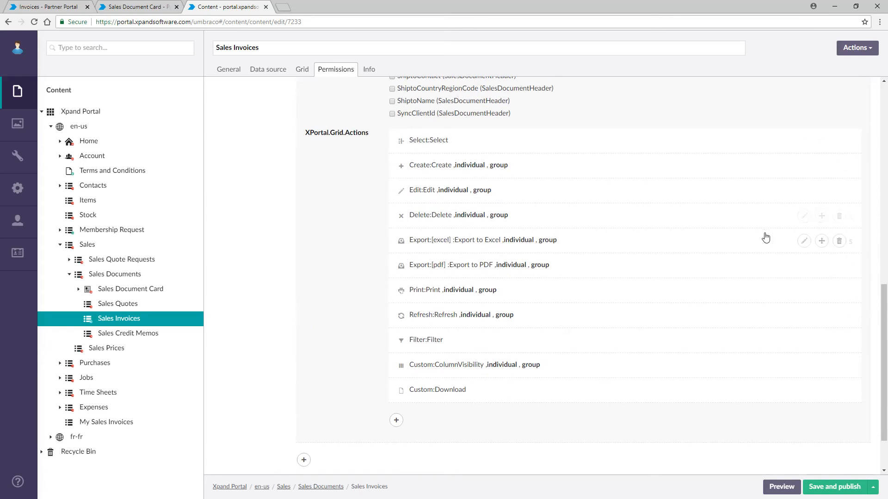
pyautogui.click(839, 241)
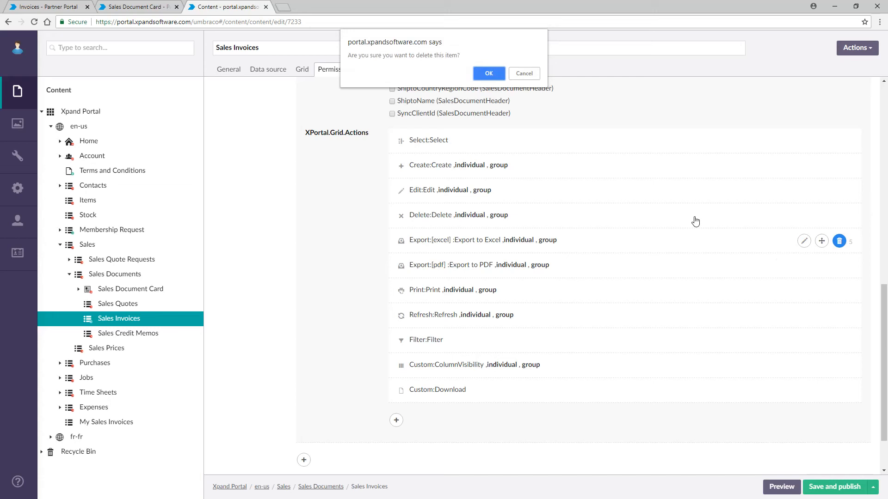
pyautogui.click(489, 74)
pyautogui.click(839, 216)
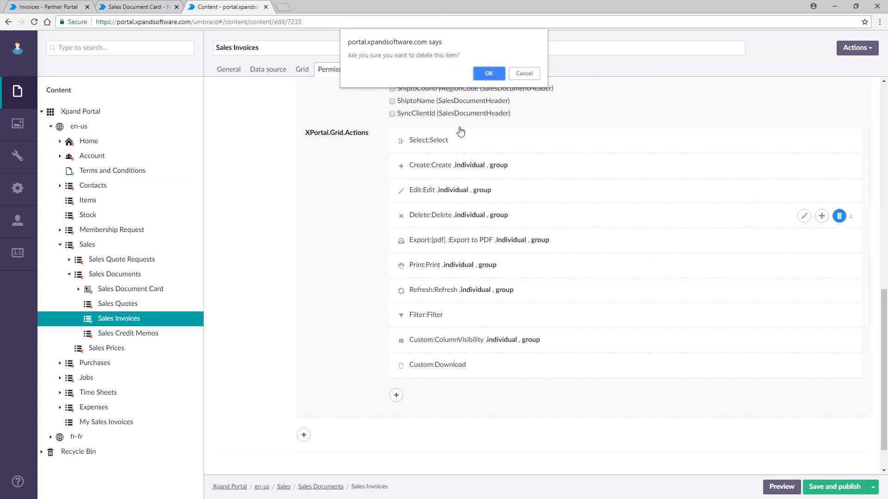
pyautogui.click(489, 73)
pyautogui.click(819, 489)
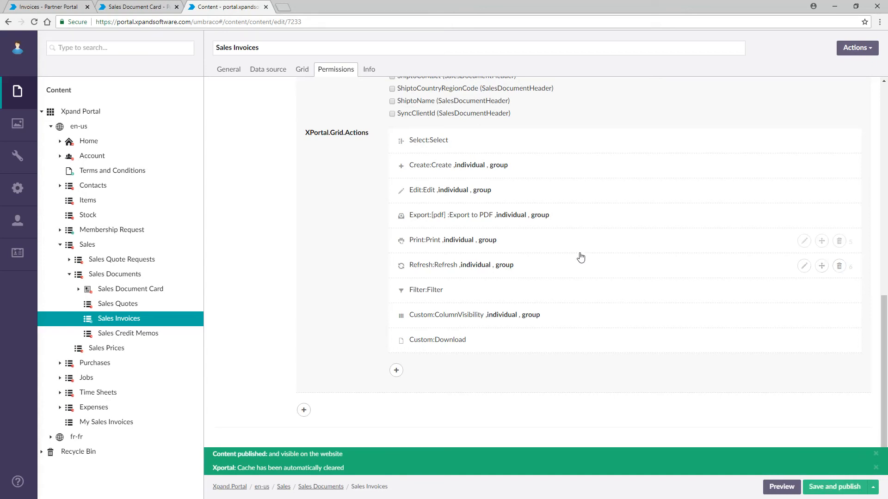
# Reload the portal's Sales Invoices page, check its grid actions, and open and close the print preview.
pyautogui.click(40, 8)
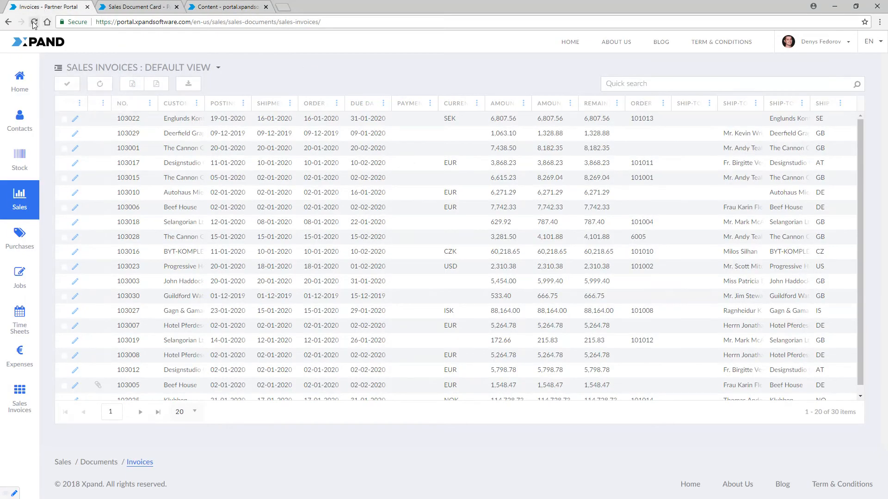
pyautogui.click(34, 22)
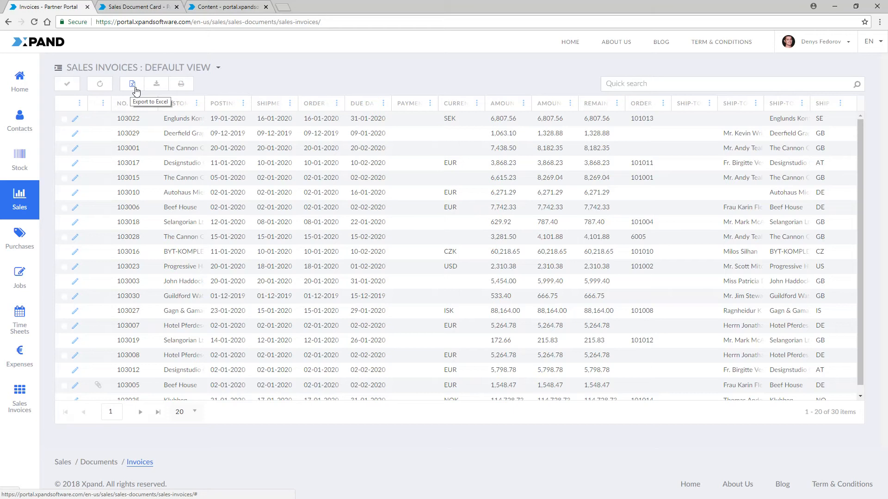
pyautogui.click(178, 87)
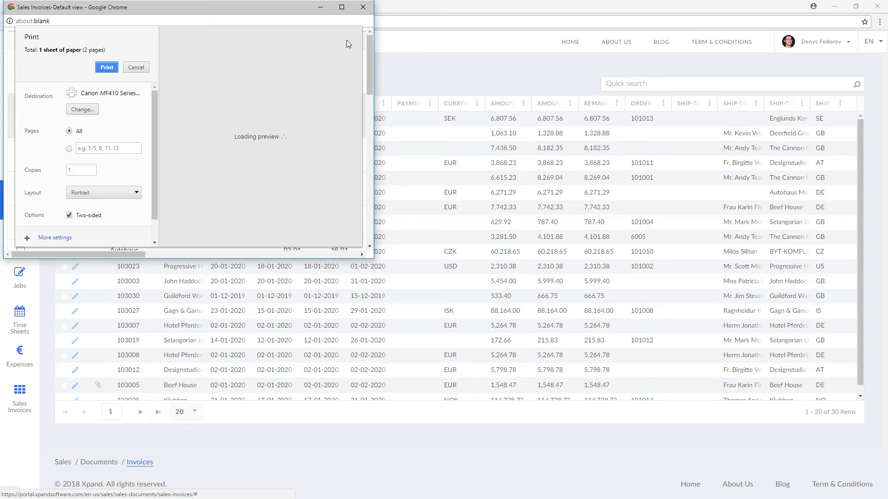
pyautogui.click(363, 8)
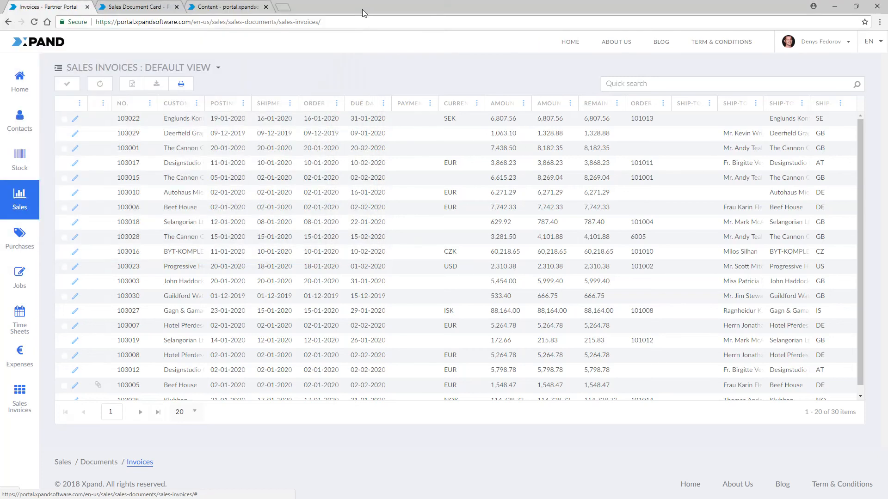
pyautogui.scroll(-1, 430, 121)
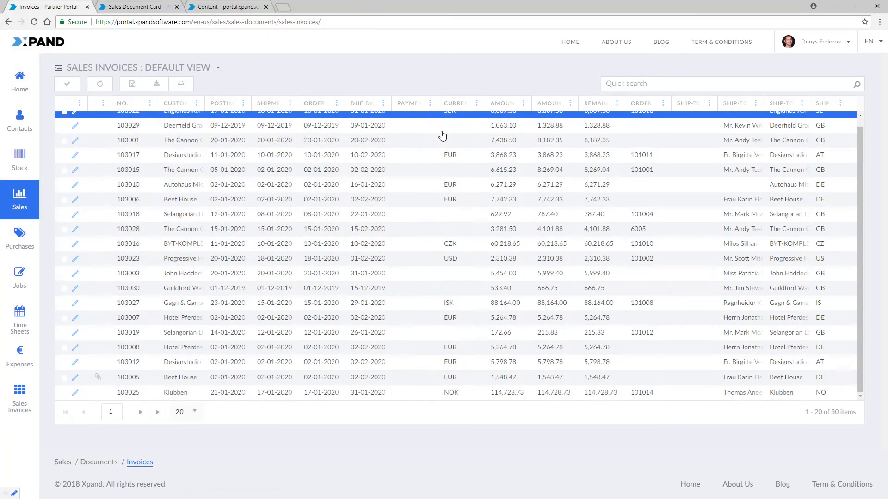
# Open the signed-in member's properties in Umbraco, try out adding the Expert group, take it out again, and save.
pyautogui.click(221, 6)
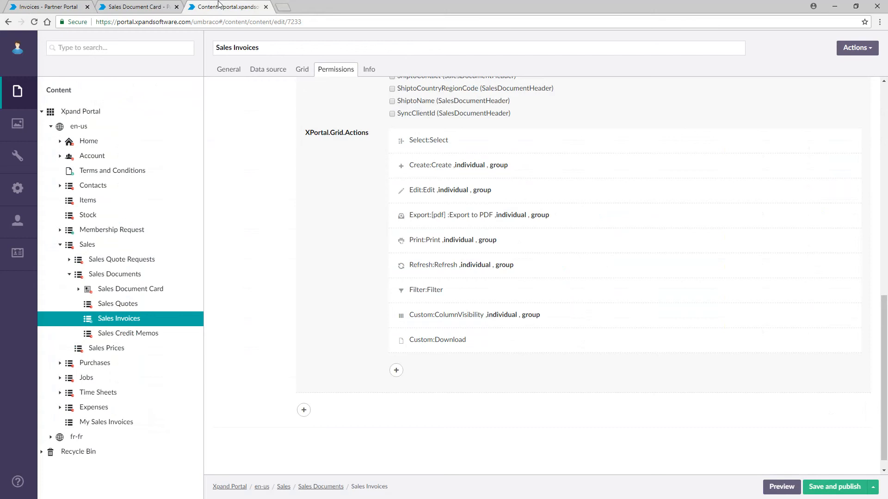
pyautogui.click(18, 255)
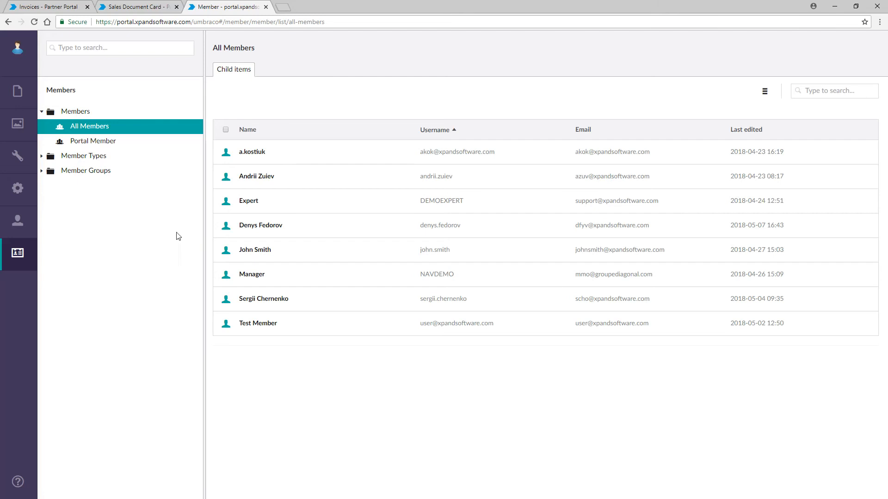
pyautogui.click(267, 227)
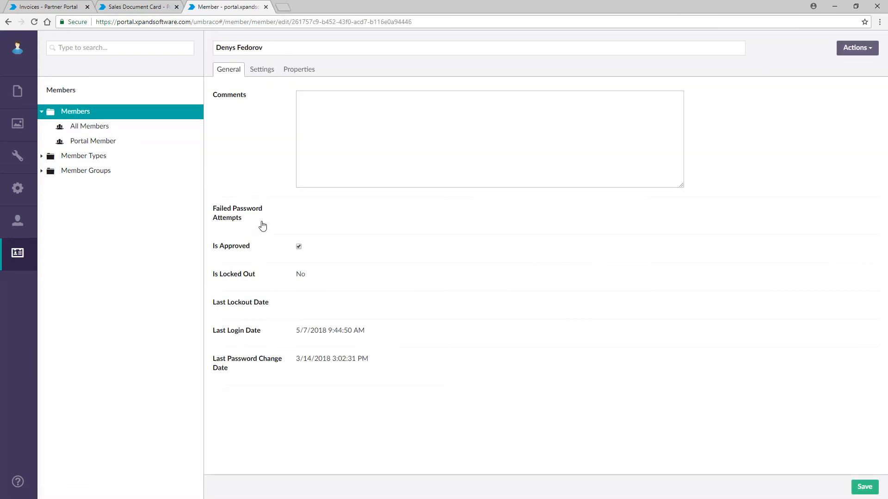
pyautogui.click(295, 70)
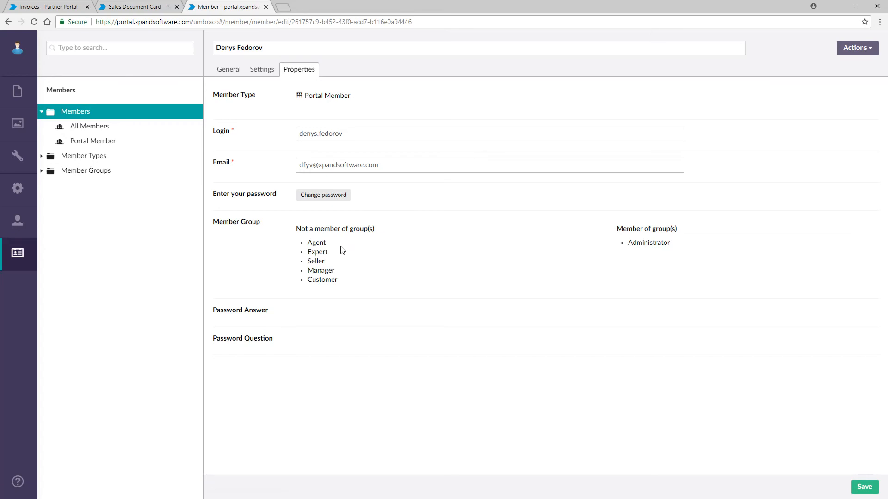
pyautogui.click(321, 255)
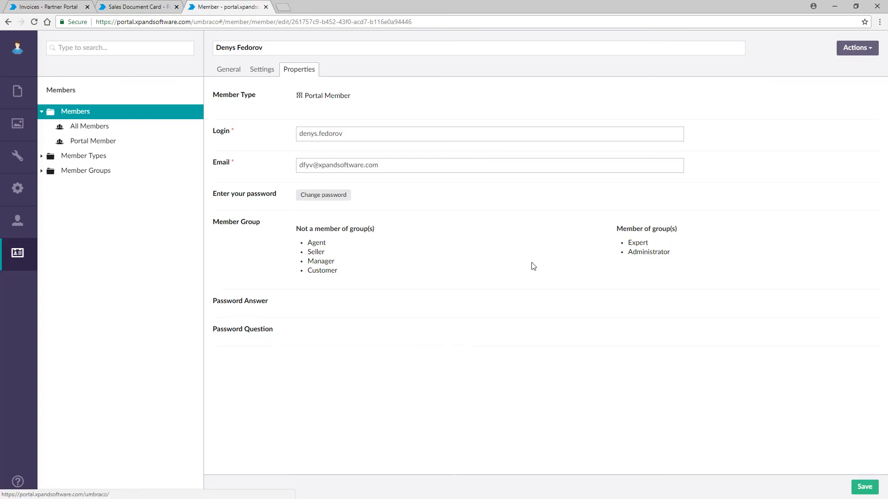
pyautogui.click(631, 243)
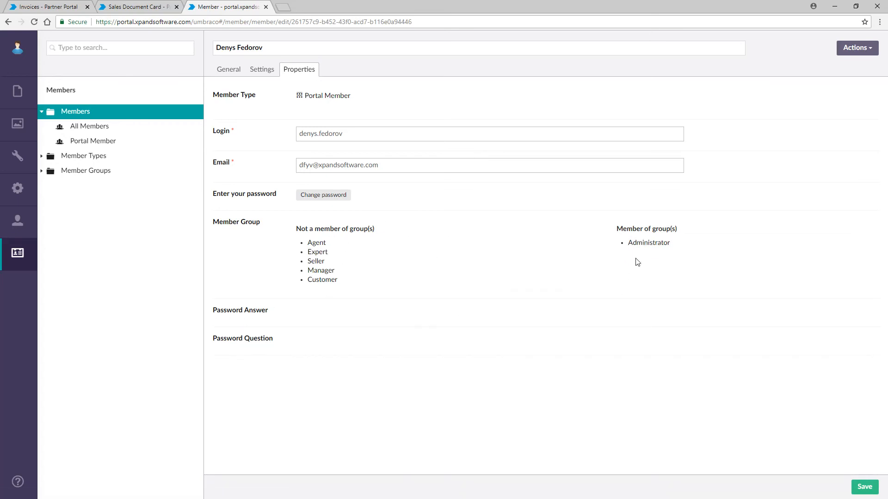
pyautogui.click(863, 486)
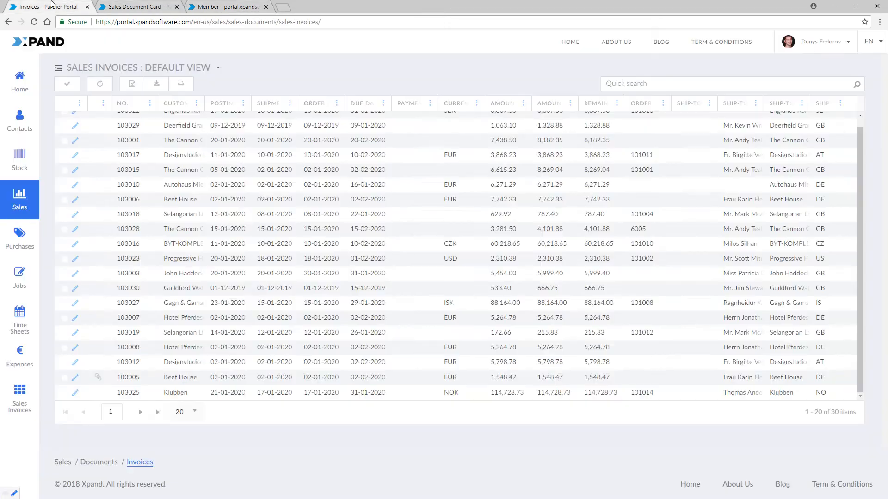
# Switch to the portal's Sales Document Card and check whether the Currency Code field can be edited.
pyautogui.click(55, 6)
pyautogui.click(141, 5)
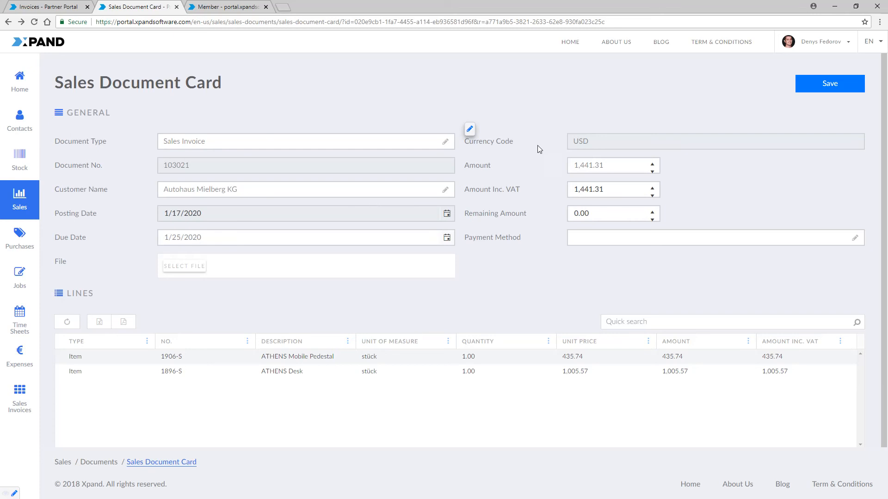
pyautogui.click(602, 144)
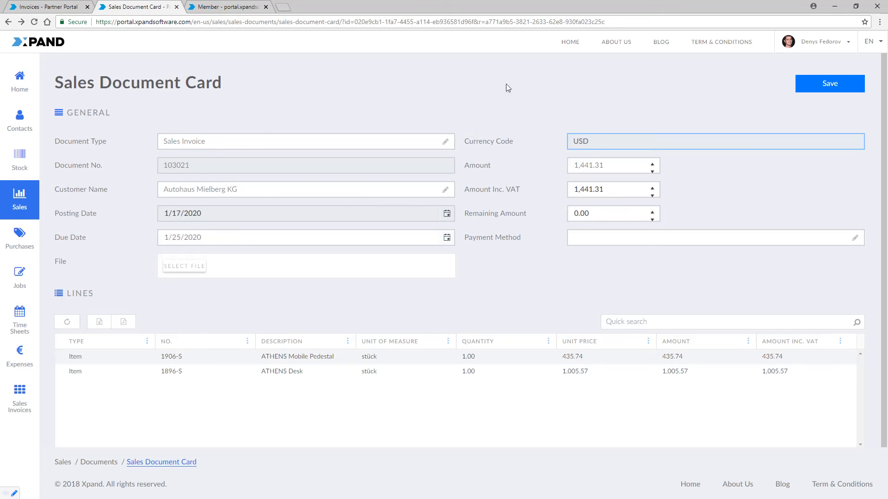
# Open the field list of the right-column item under the Sales Document Card's General section in the Umbraco content.
pyautogui.click(217, 8)
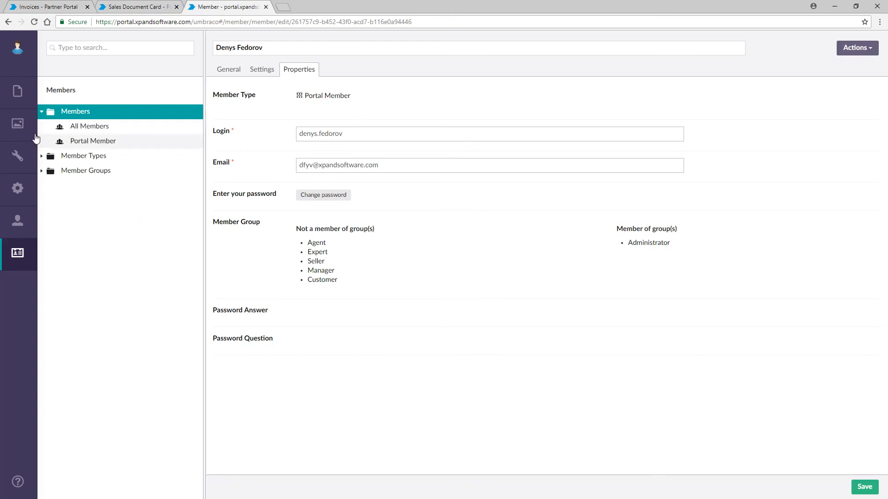
pyautogui.click(18, 92)
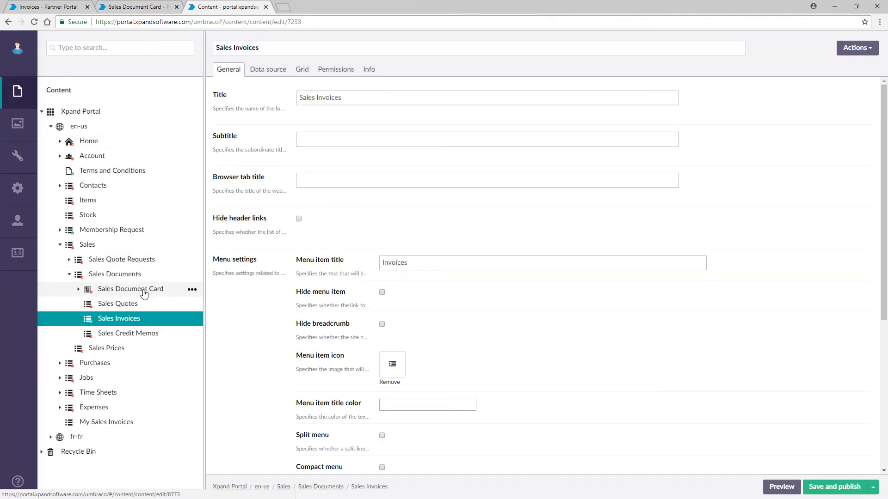
pyautogui.click(78, 289)
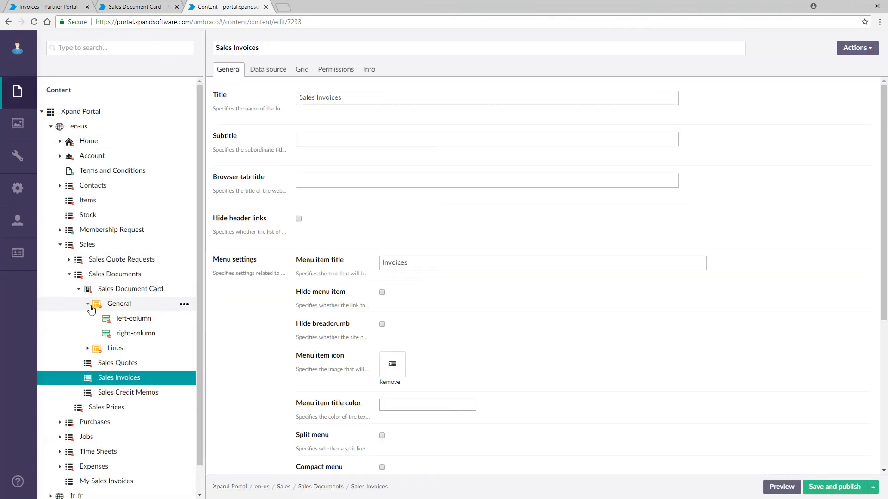
pyautogui.click(140, 337)
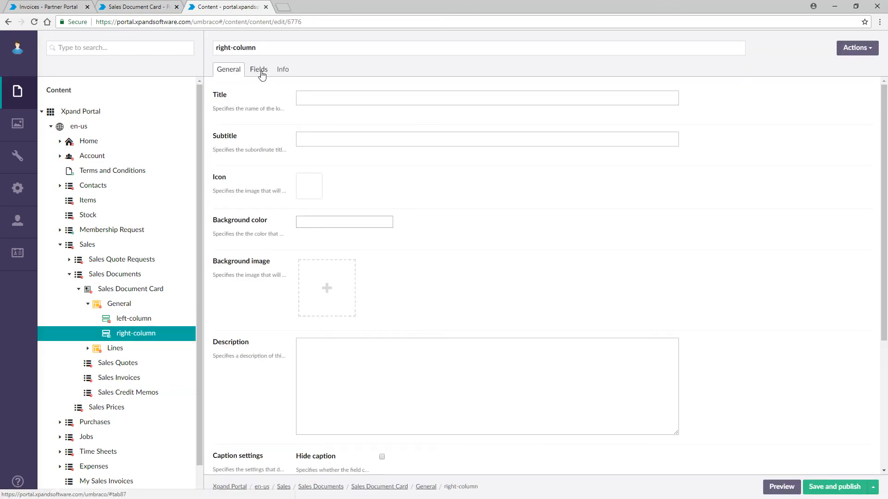
pyautogui.click(261, 74)
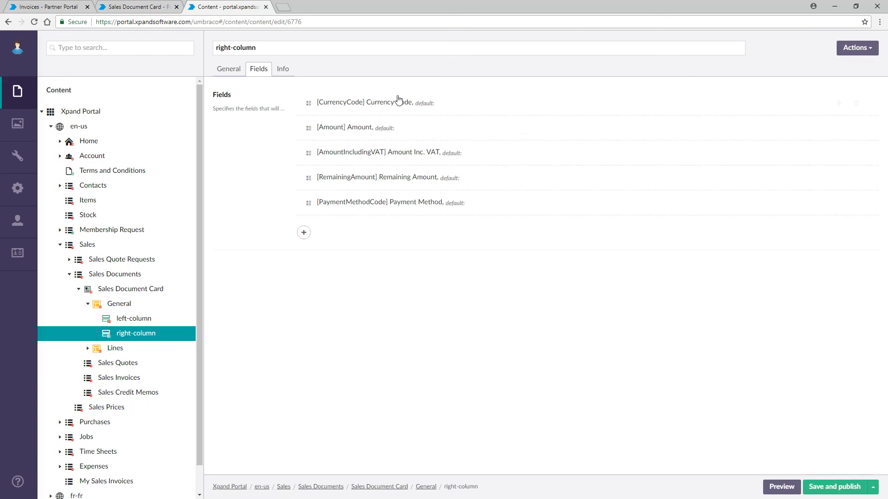
# Make the Currency Code field editable for ~All~, Agent, Administrator, Customer and ~Owner~, excluding Expert, Seller and Manager, and publish.
pyautogui.click(387, 106)
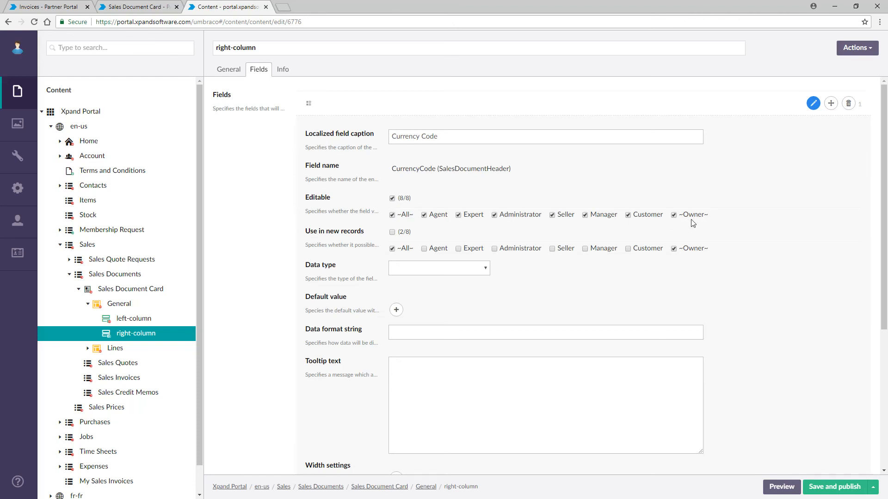
pyautogui.click(458, 217)
pyautogui.click(553, 217)
pyautogui.scroll(-3, 714, 224)
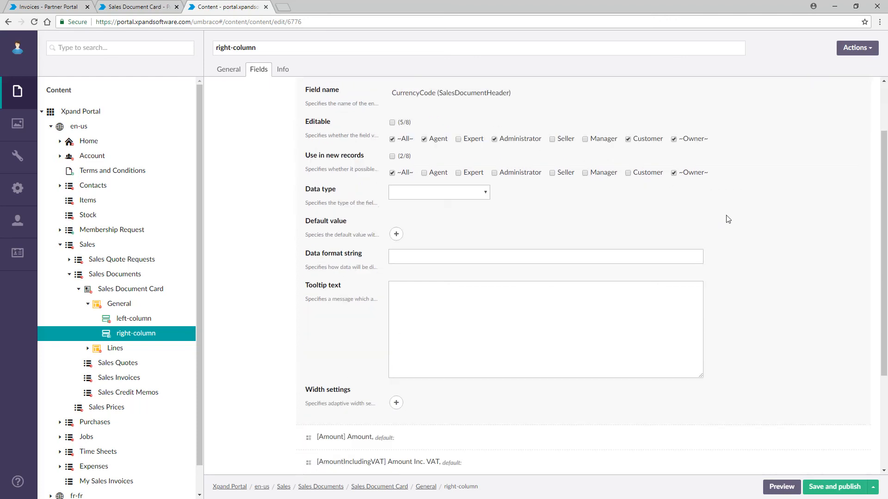
pyautogui.click(834, 486)
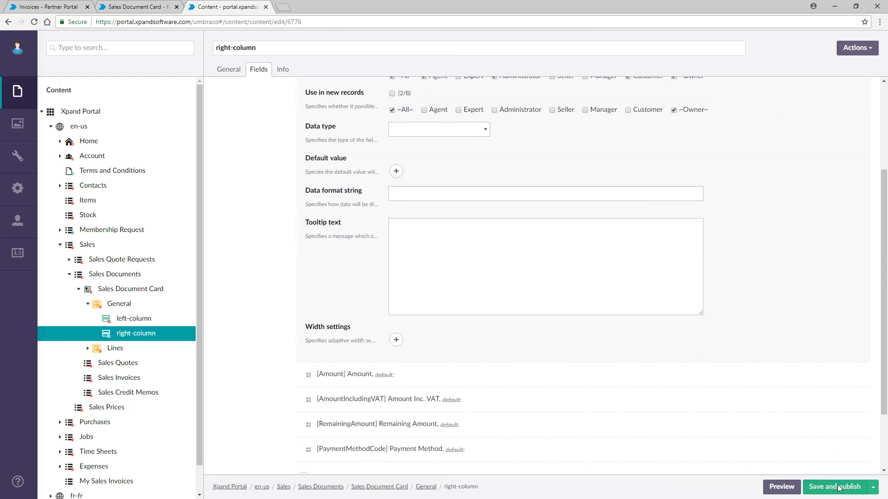
# Reload the portal's Sales Document Card, set the Currency Code to EUR, and save the card.
pyautogui.click(141, 8)
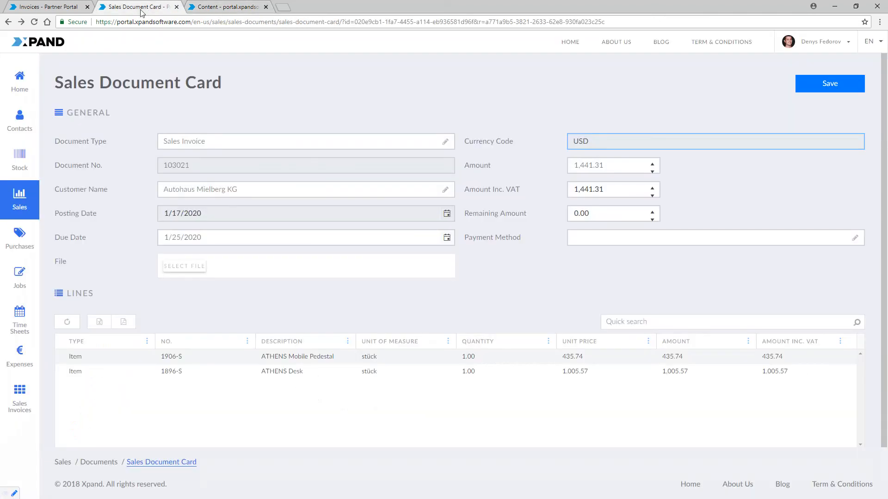
pyautogui.click(34, 22)
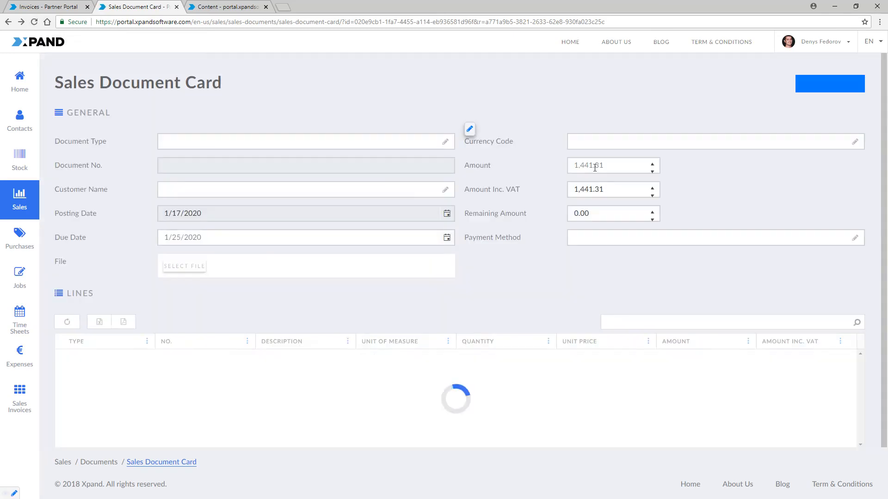
pyautogui.click(599, 142)
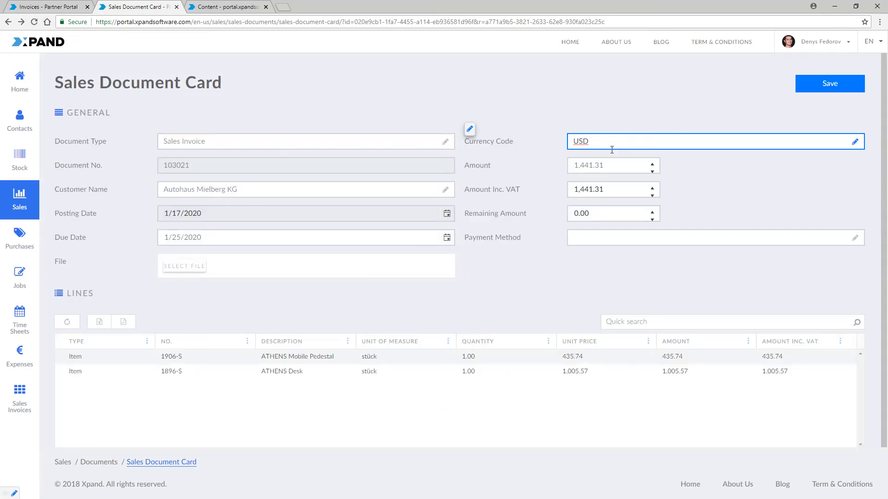
pyautogui.press('BackSpace')
pyautogui.click(827, 82)
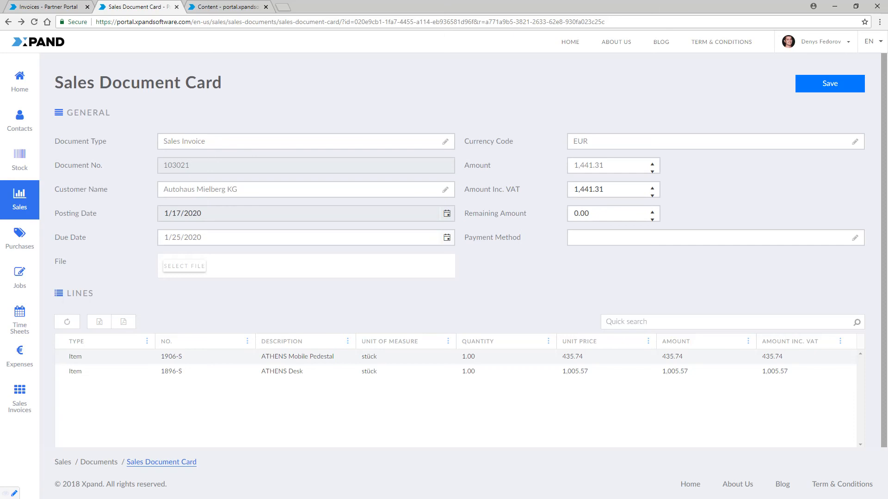
pyautogui.hotkey('alt', 'Tab')
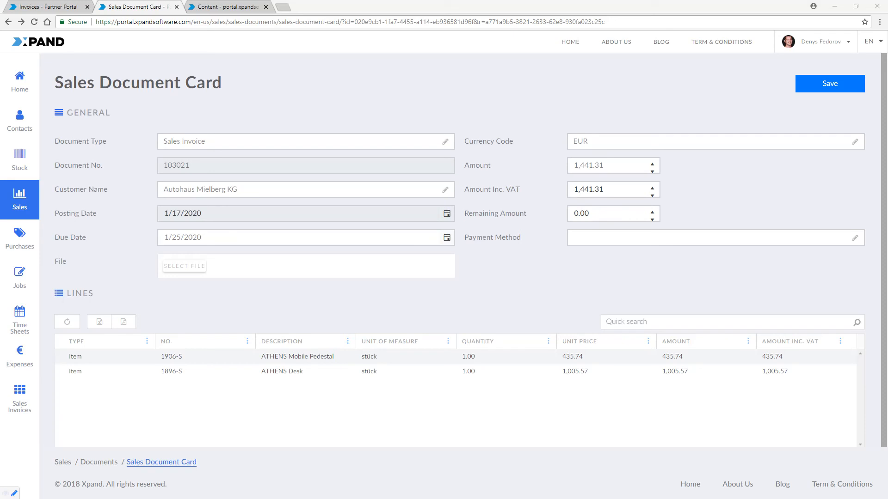